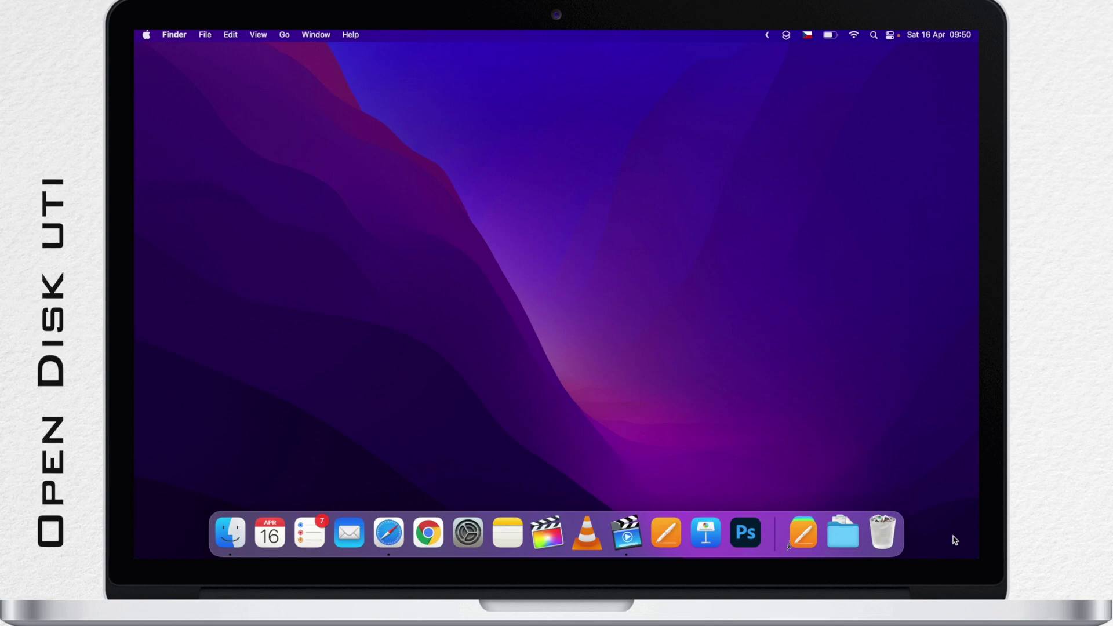
Step: Launch Disk Utility from a Launchpad search for 'dis'
{"action": "key", "text": "F4"}
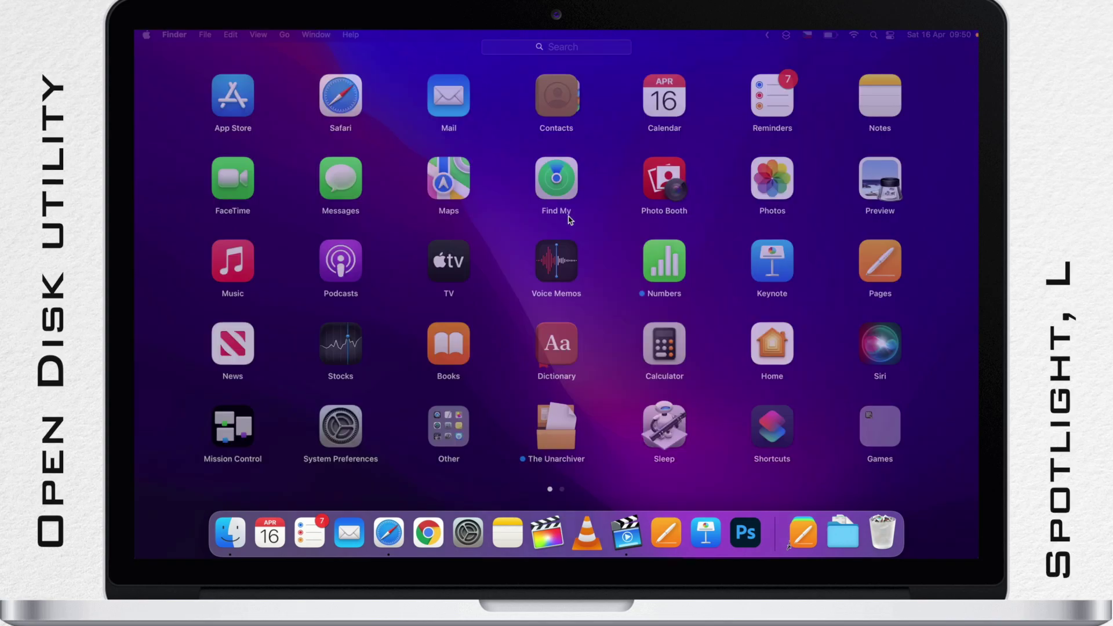
{"action": "type", "text": "dis"}
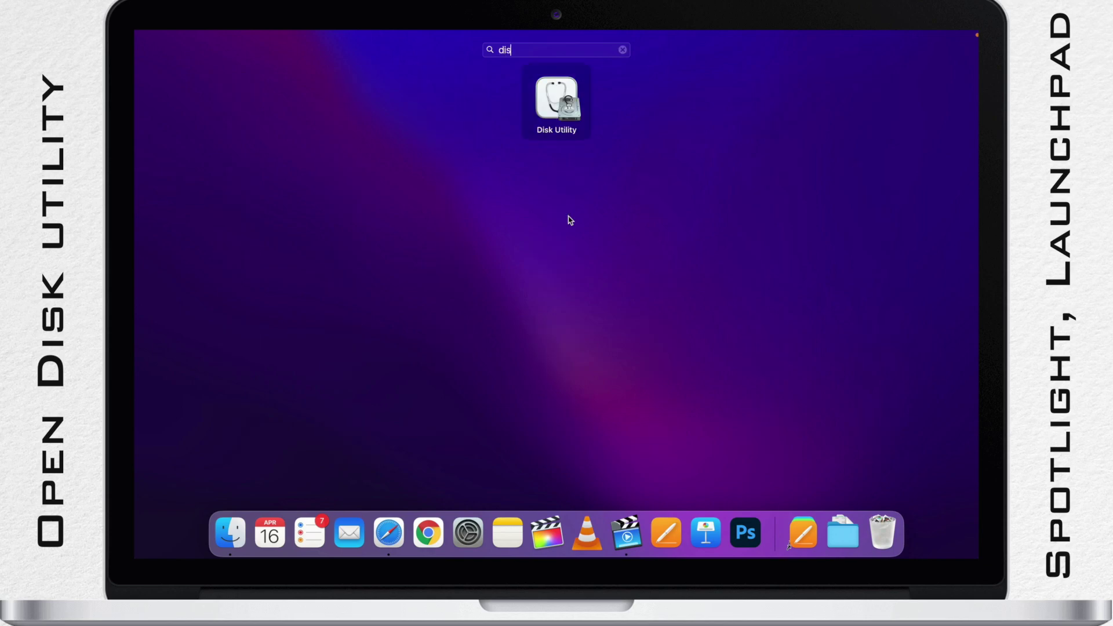
{"action": "left_click", "coordinate": [546, 92]}
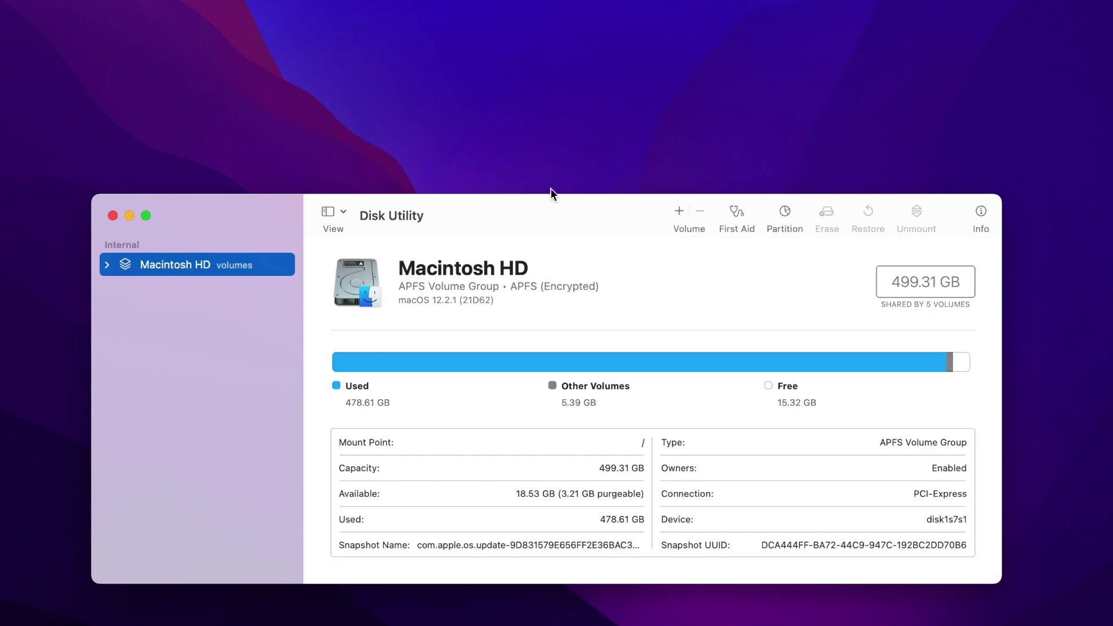
Step: Make the window taller, expand Macintosh HD, and preview the Partition sheet without changes
{"action": "left_click_drag", "start_coordinate": [552, 193], "coordinate": [551, 36]}
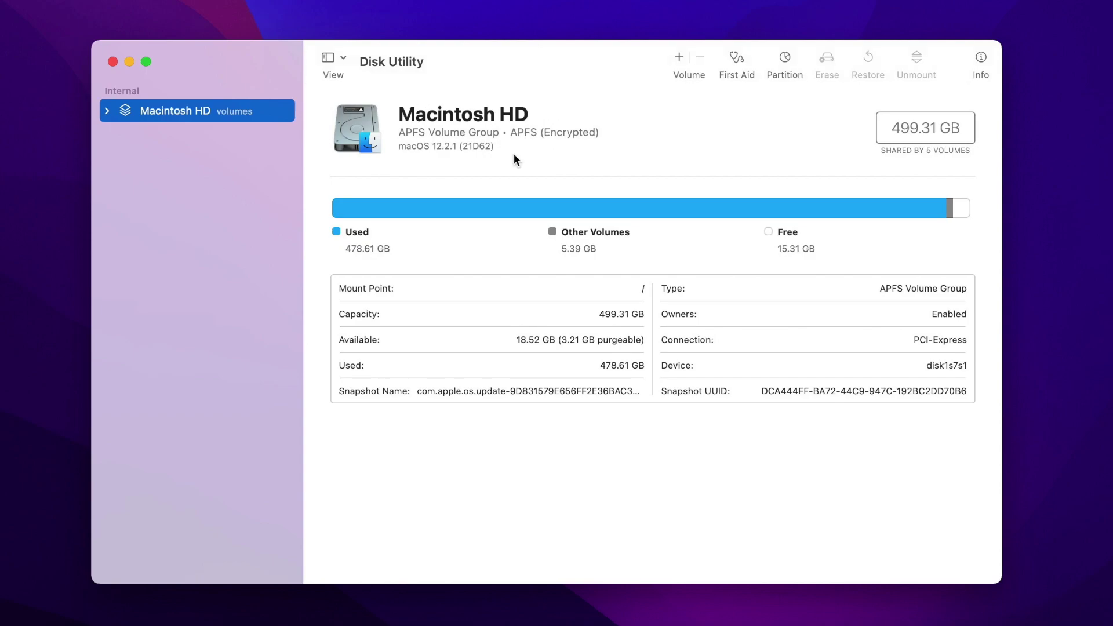
{"action": "left_click", "coordinate": [107, 112]}
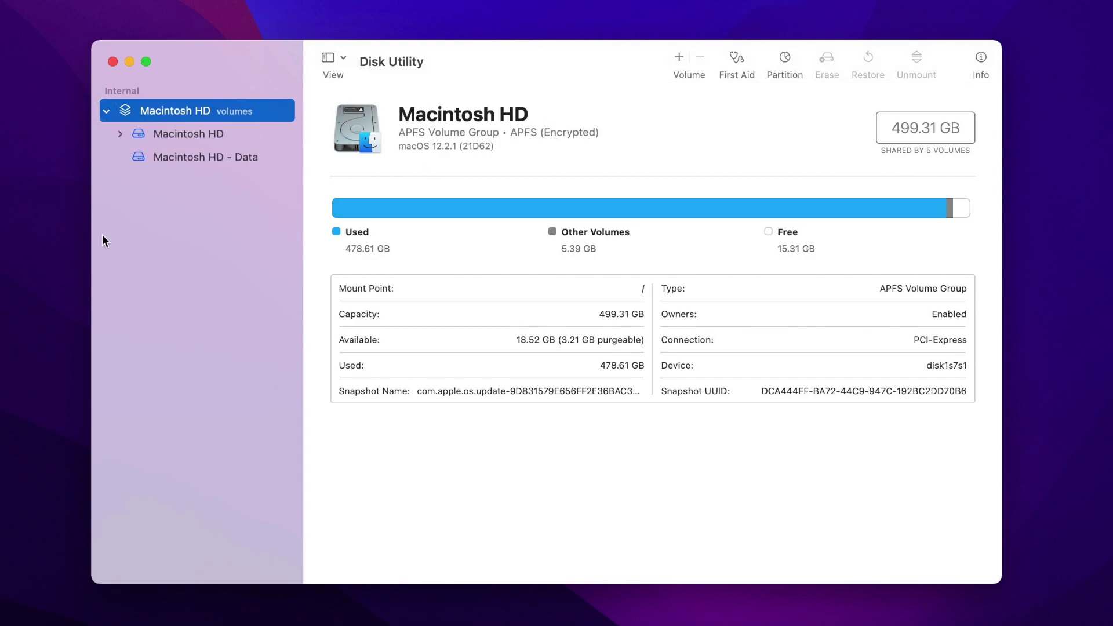
{"action": "left_click", "coordinate": [784, 56]}
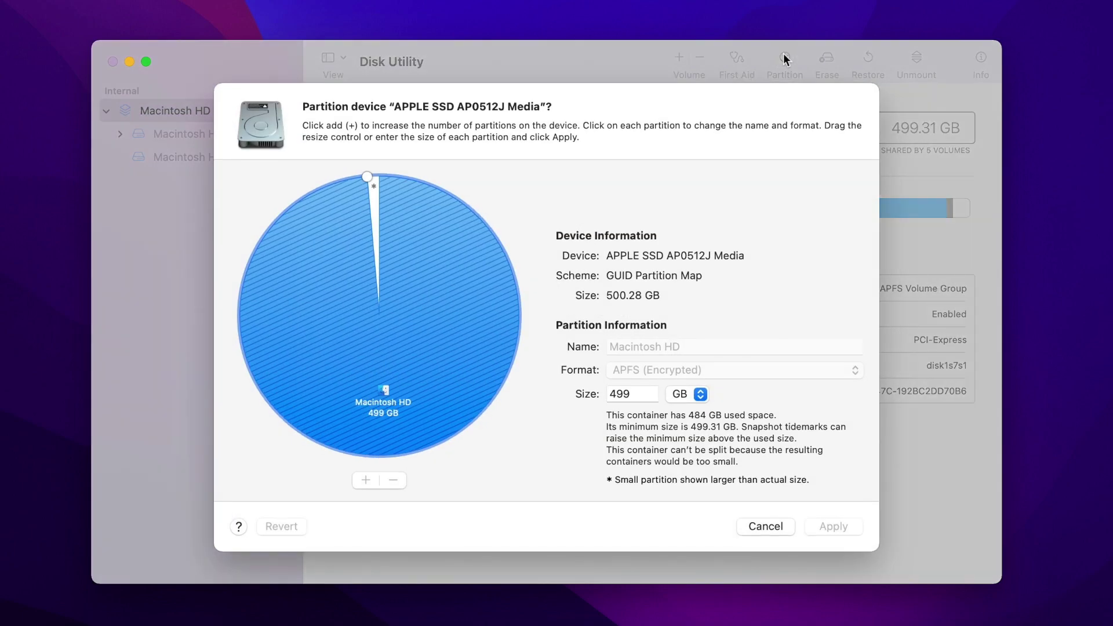
{"action": "left_click", "coordinate": [756, 528]}
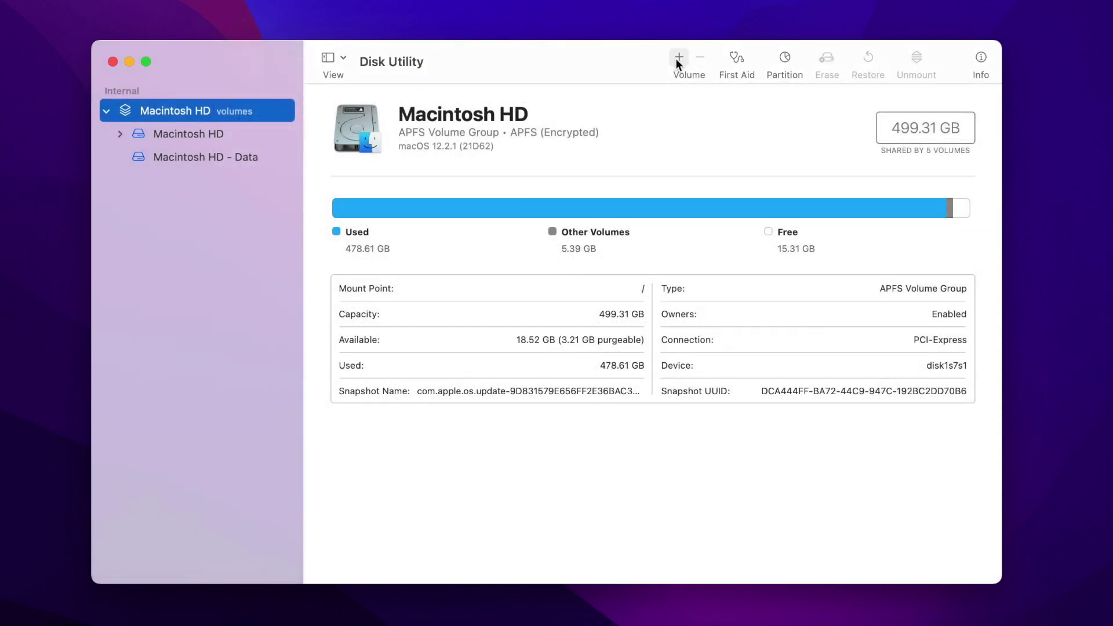
Step: Preview the APFS formats in the add-volume sheet, keep APFS, and cancel without adding a volume
{"action": "left_click", "coordinate": [678, 57]}
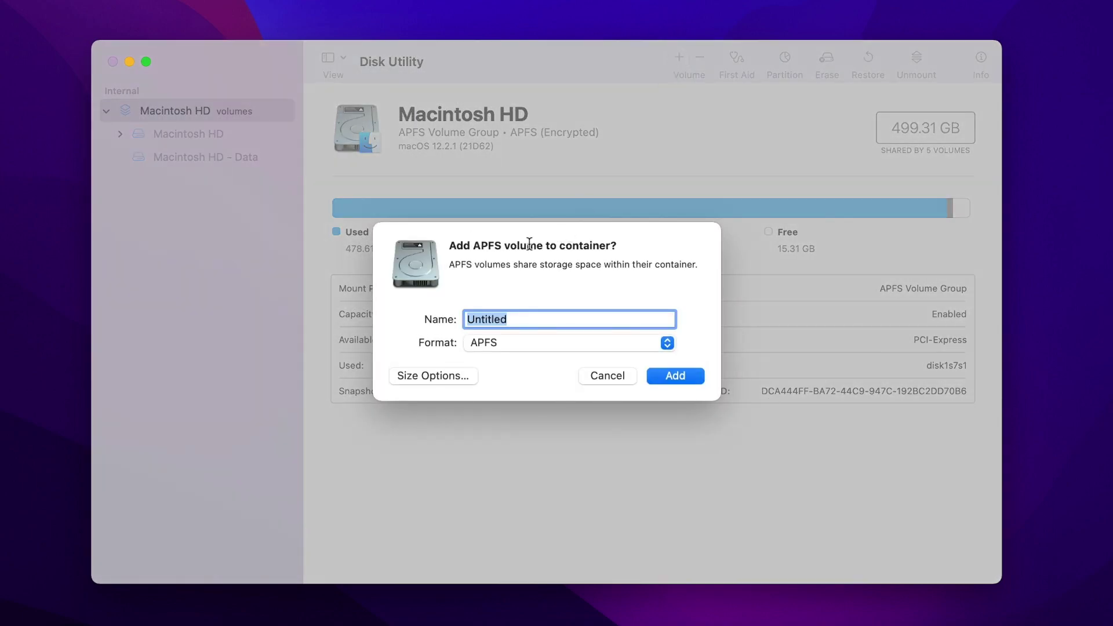
{"action": "left_click", "coordinate": [655, 346]}
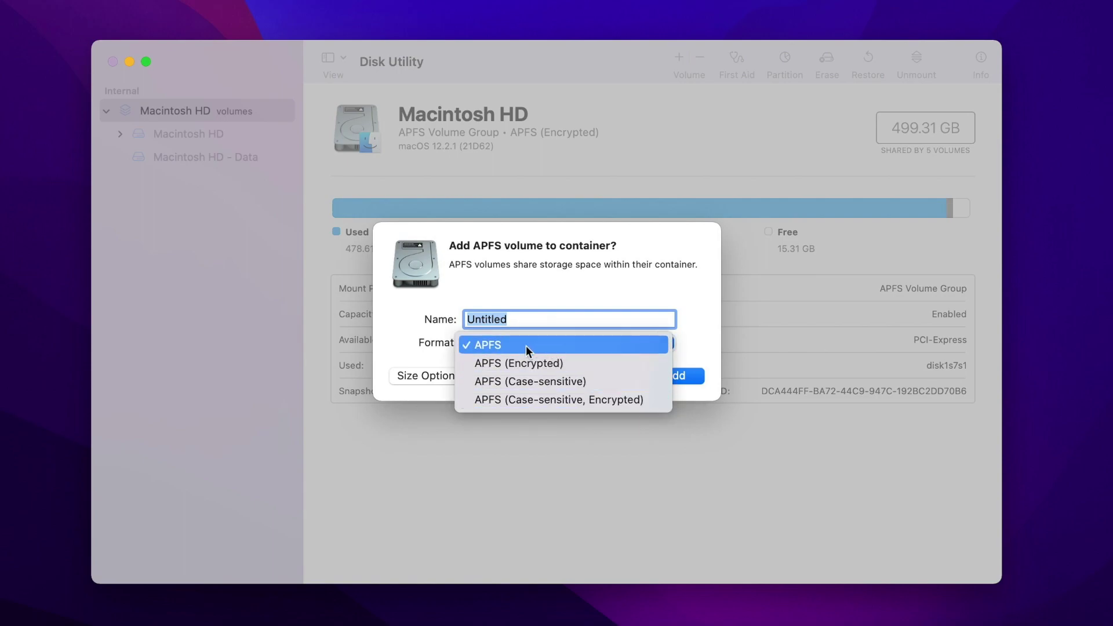
{"action": "left_click", "coordinate": [694, 280]}
{"action": "left_click", "coordinate": [606, 375]}
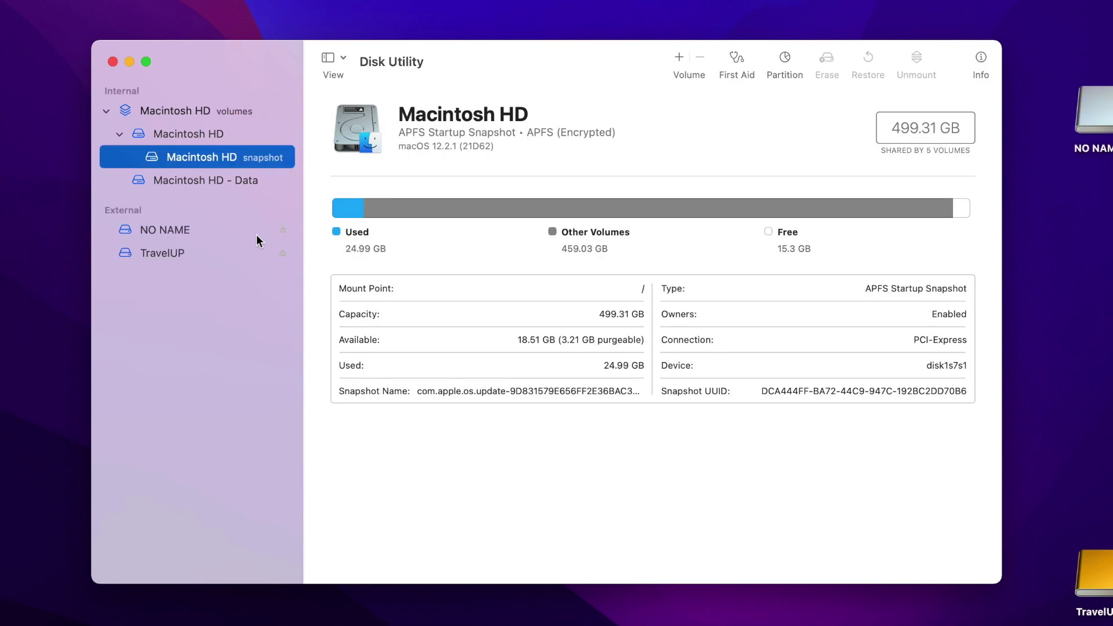
Step: View NO NAME's details, then TravelUP's, highlighting its ExFAT format
{"action": "left_click", "coordinate": [159, 228]}
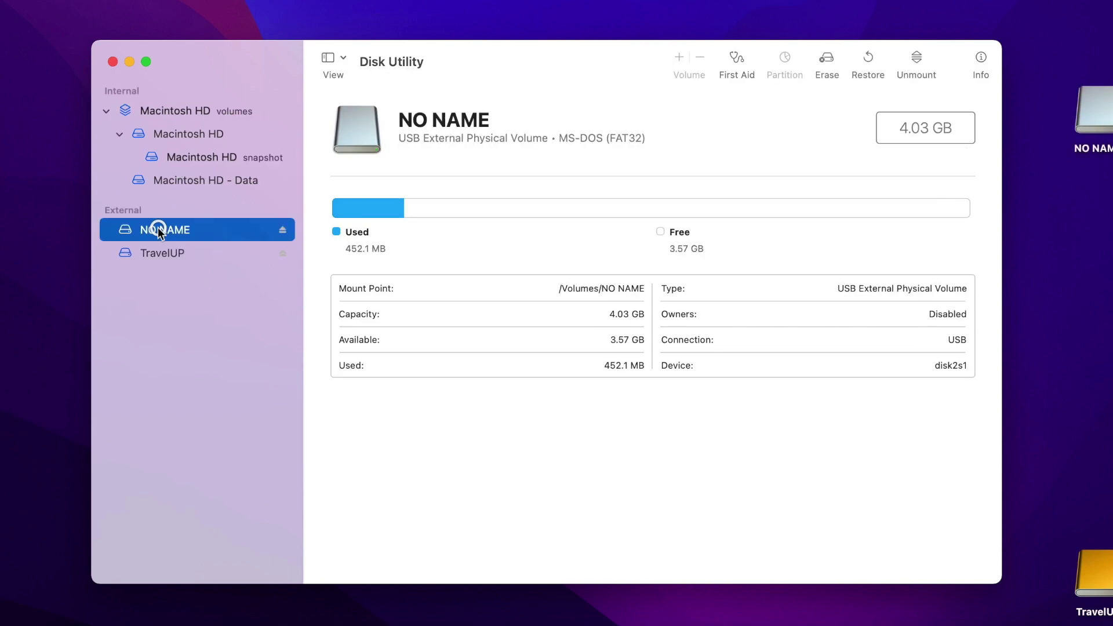
{"action": "left_click", "coordinate": [163, 257]}
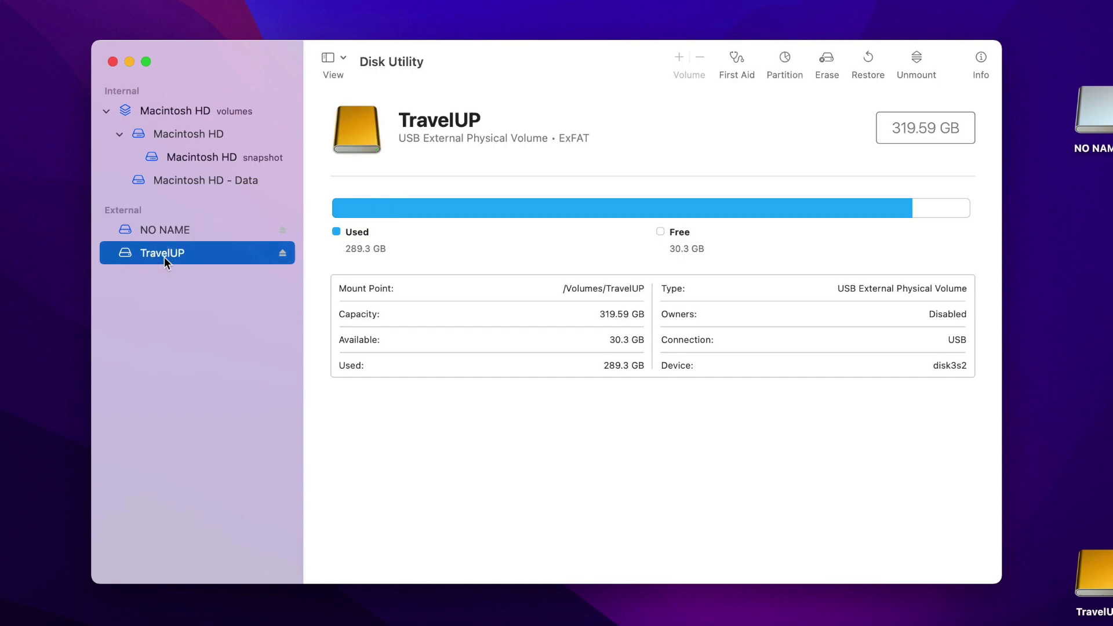
{"action": "left_click_drag", "start_coordinate": [557, 139], "coordinate": [597, 141]}
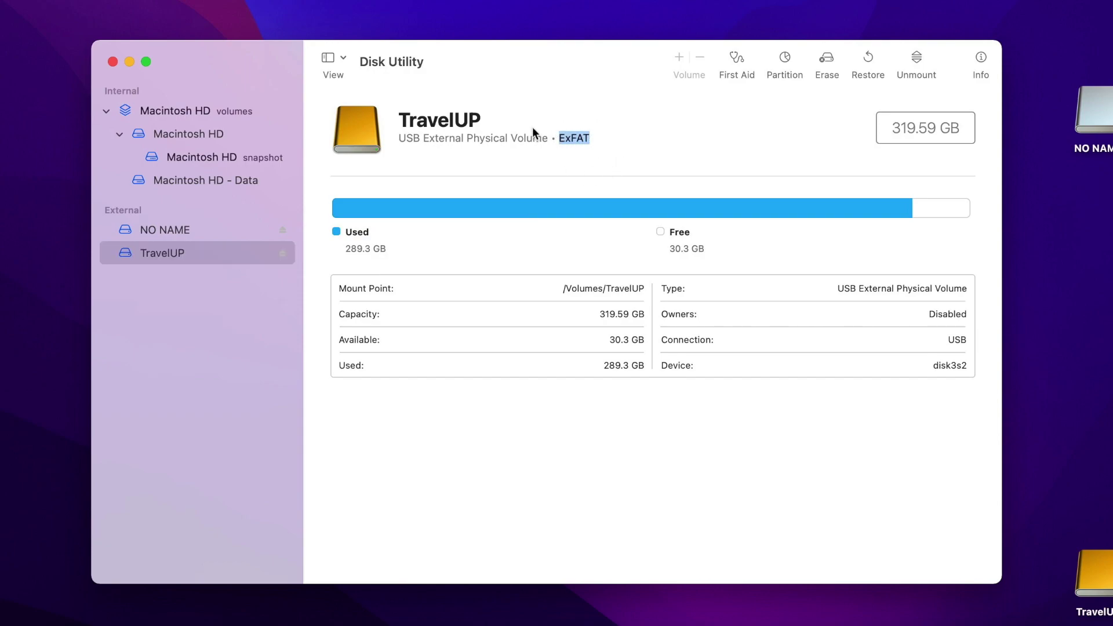
Step: Check TravelUP's available erase formats, then cancel, leaving it as ExFAT
{"action": "left_click", "coordinate": [826, 58]}
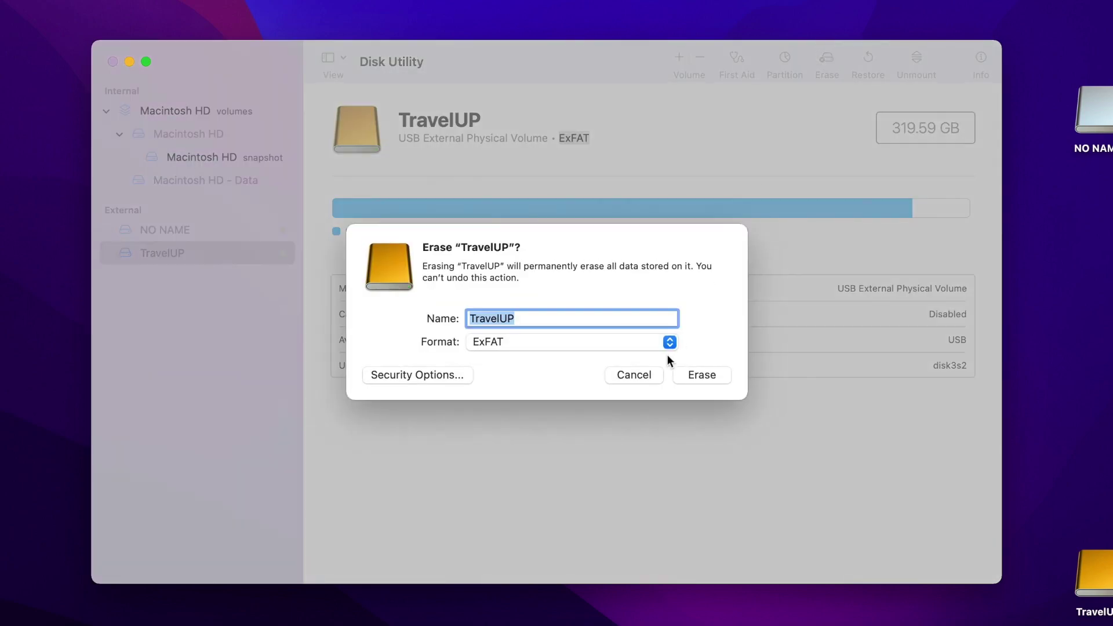
{"action": "left_click", "coordinate": [669, 342]}
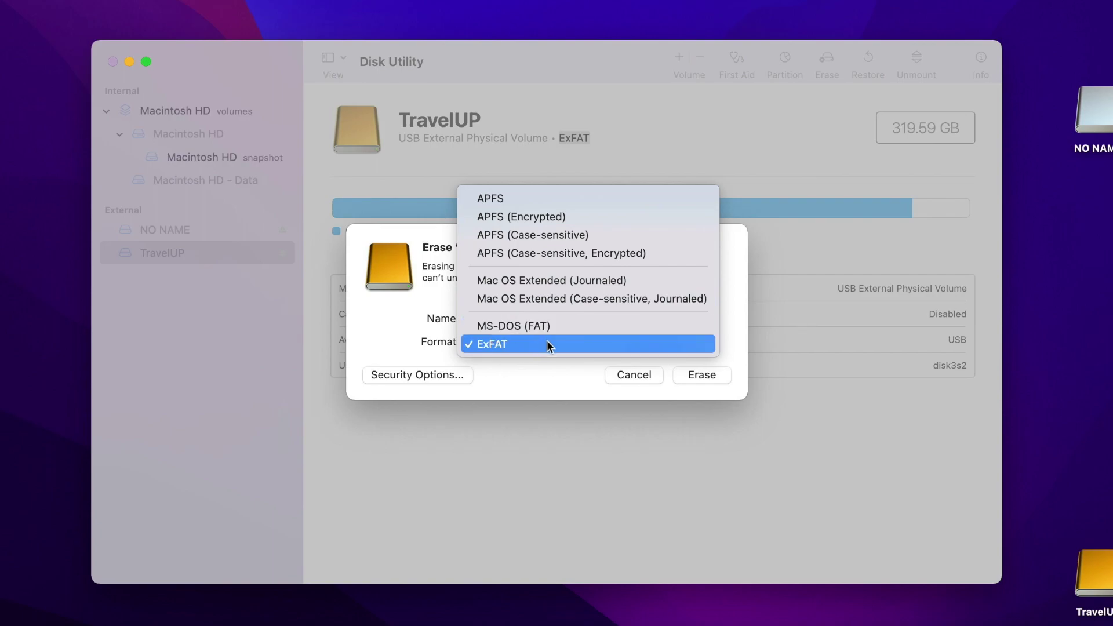
{"action": "left_click", "coordinate": [543, 389]}
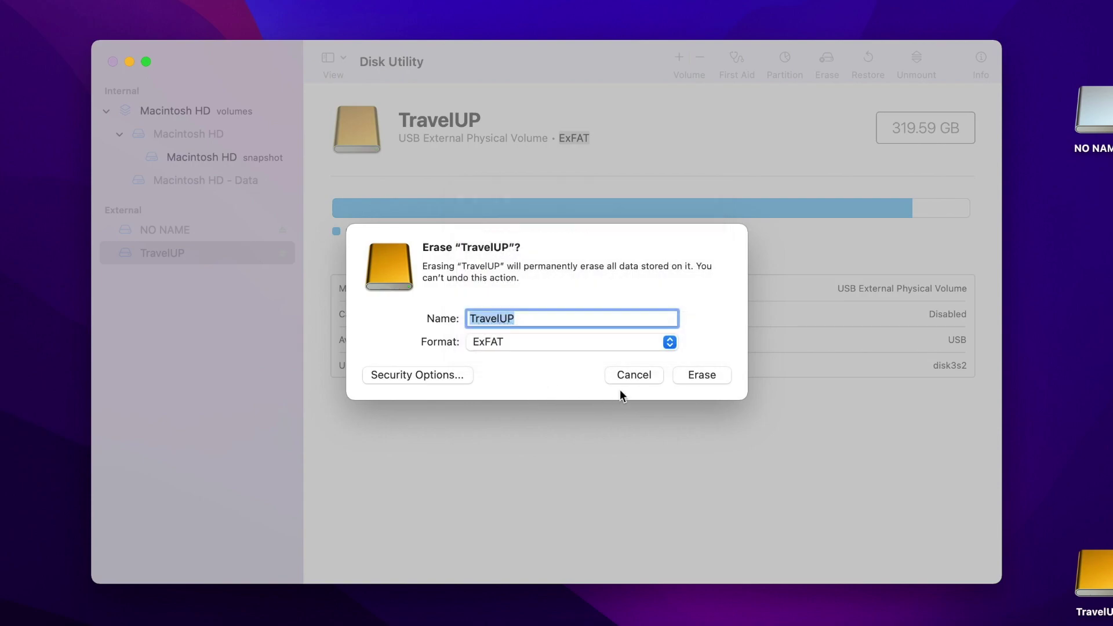
{"action": "left_click", "coordinate": [640, 375]}
{"action": "left_click", "coordinate": [231, 363]}
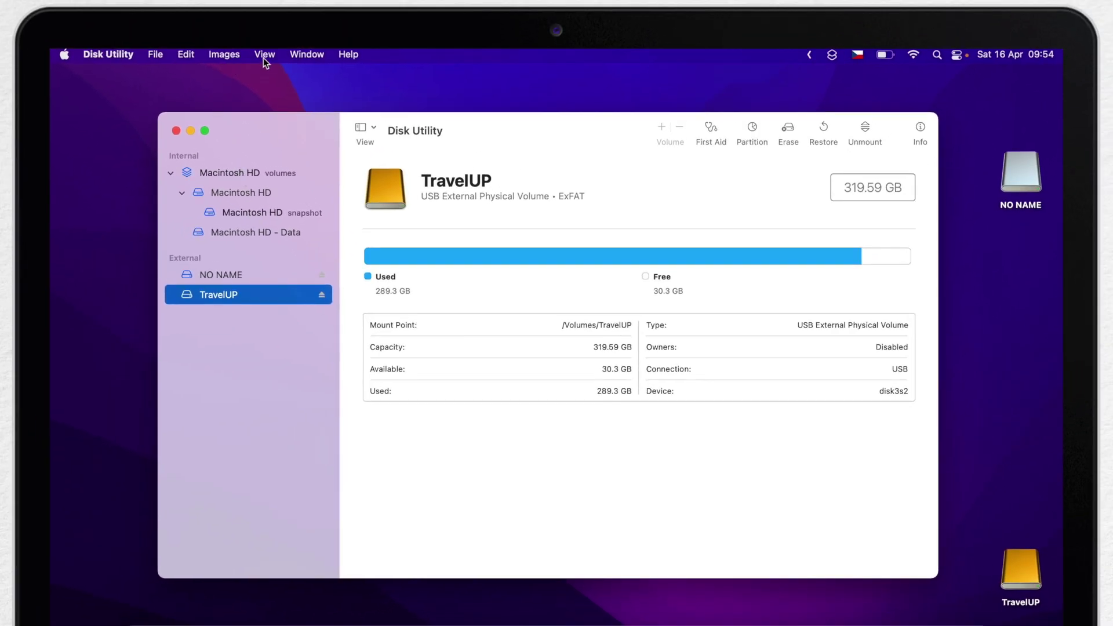
Step: Switch the sidebar to show all devices, including the StoreJet Transcend Media device
{"action": "left_click", "coordinate": [263, 57]}
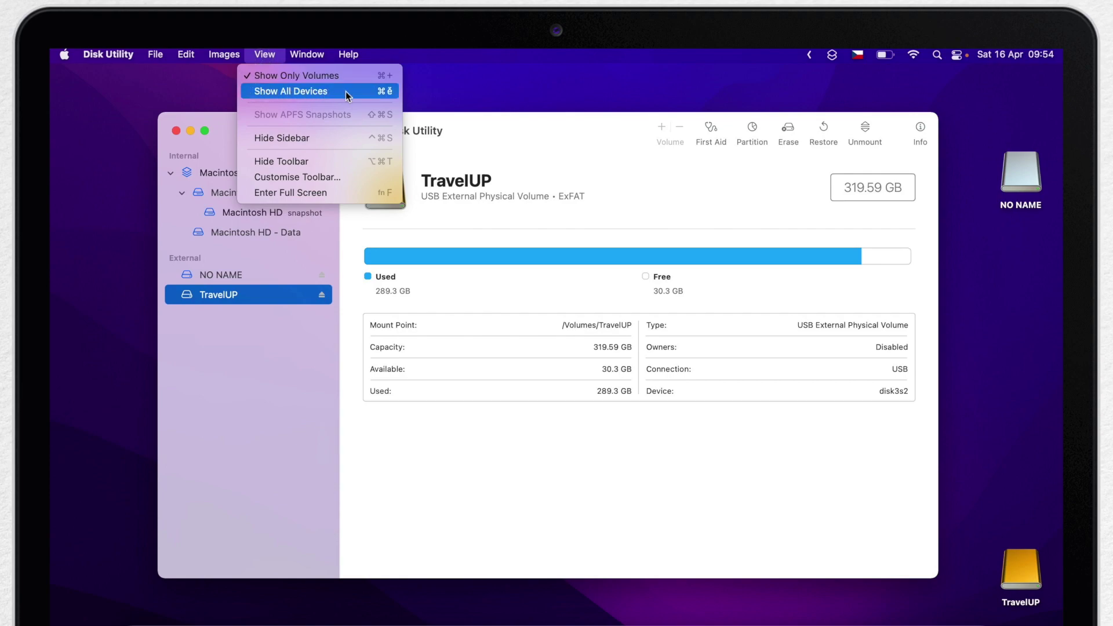
{"action": "left_click", "coordinate": [290, 92]}
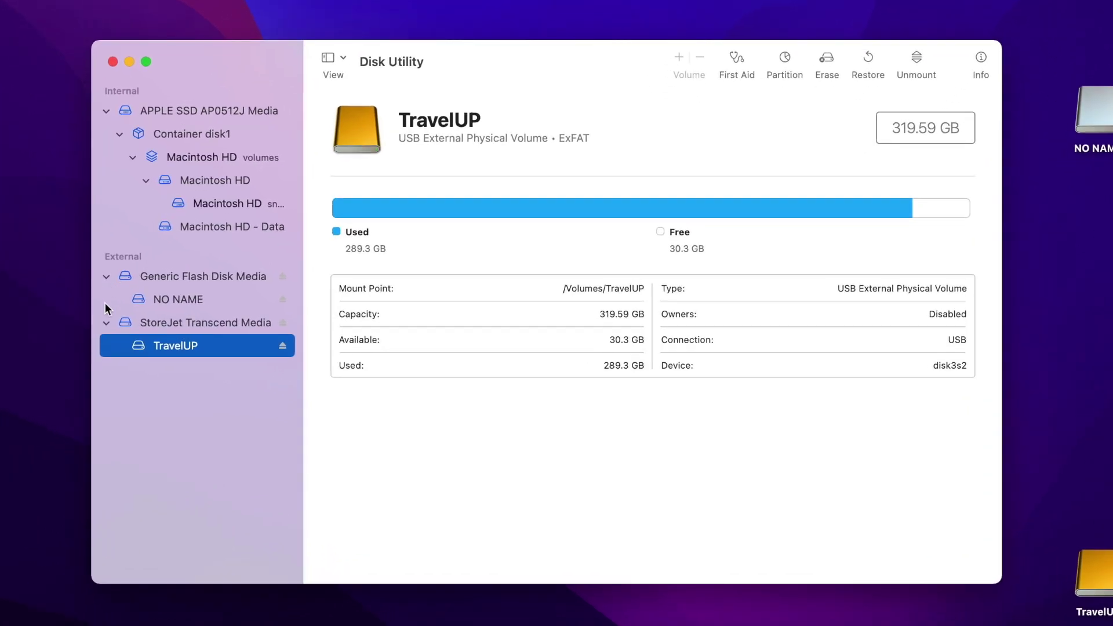
{"action": "left_click", "coordinate": [102, 322]}
{"action": "left_click", "coordinate": [102, 322]}
Step: Step through the Macintosh HD volumes up to the volume group, and widen the sidebar
{"action": "left_click", "coordinate": [205, 226]}
{"action": "left_click", "coordinate": [224, 204]}
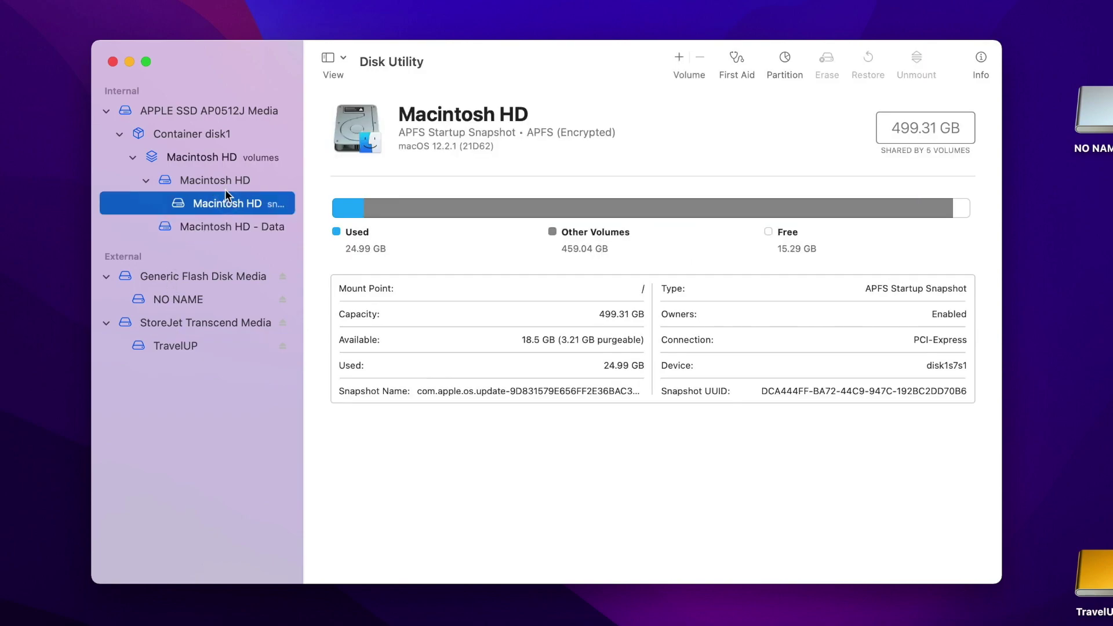
{"action": "left_click", "coordinate": [217, 181]}
{"action": "left_click", "coordinate": [210, 158]}
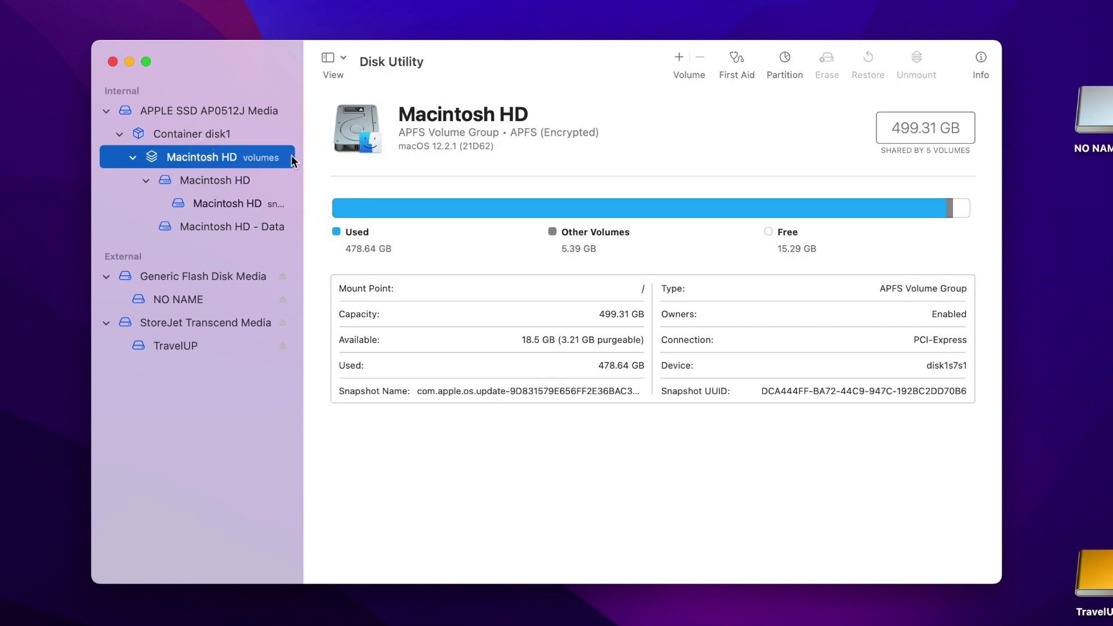
{"action": "left_click_drag", "start_coordinate": [303, 144], "coordinate": [364, 149]}
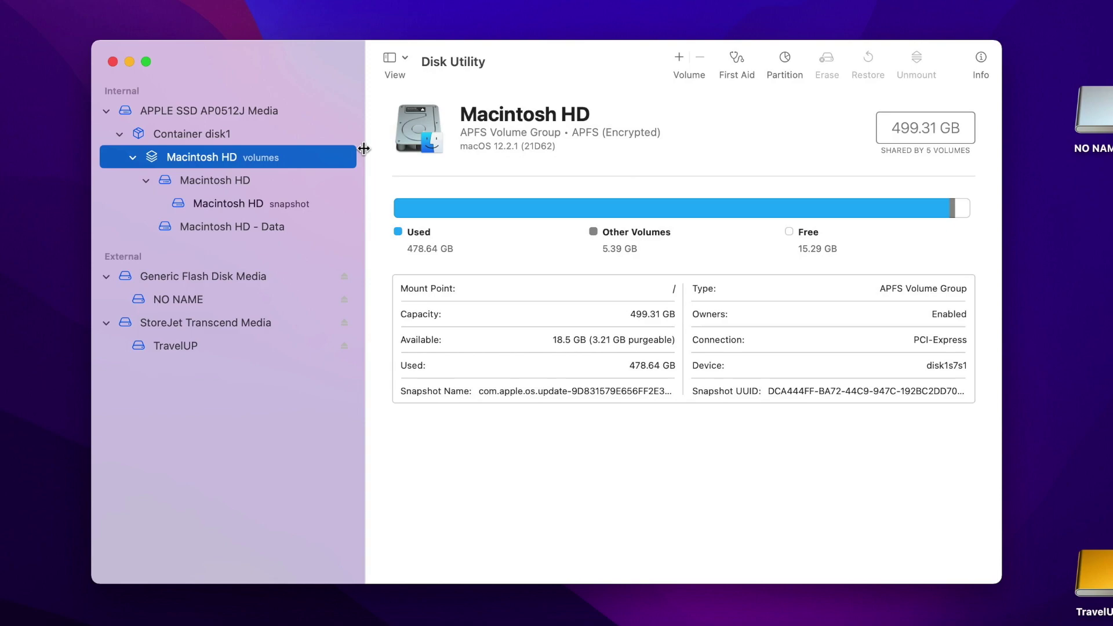
Step: Review NO NAME's erase format options and cancel, keeping it MS-DOS (FAT32)
{"action": "left_click", "coordinate": [211, 301]}
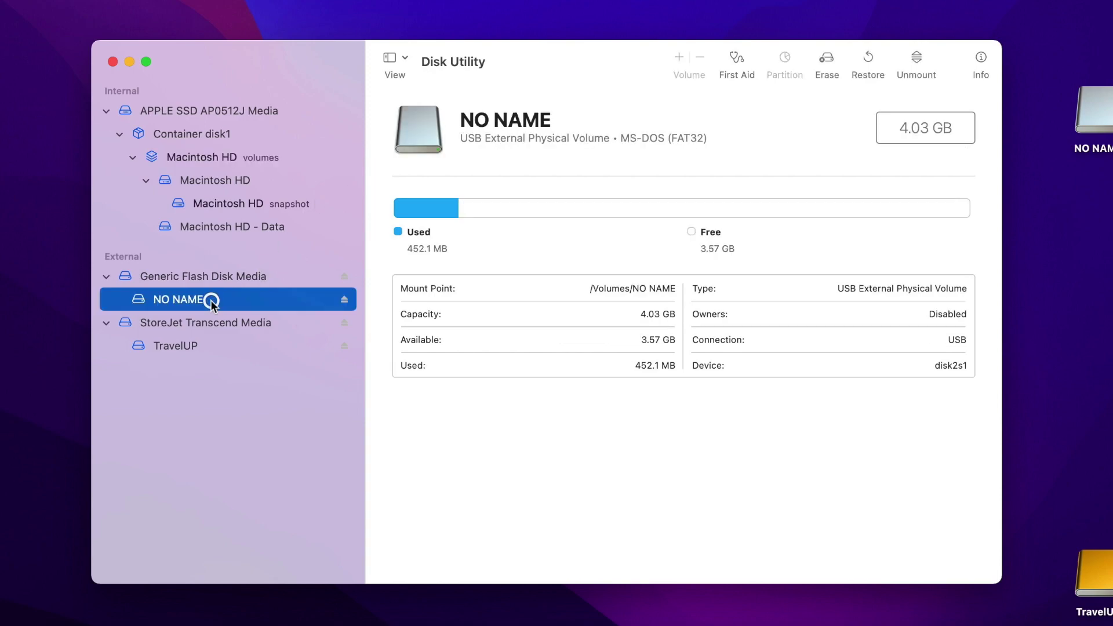
{"action": "left_click", "coordinate": [823, 60]}
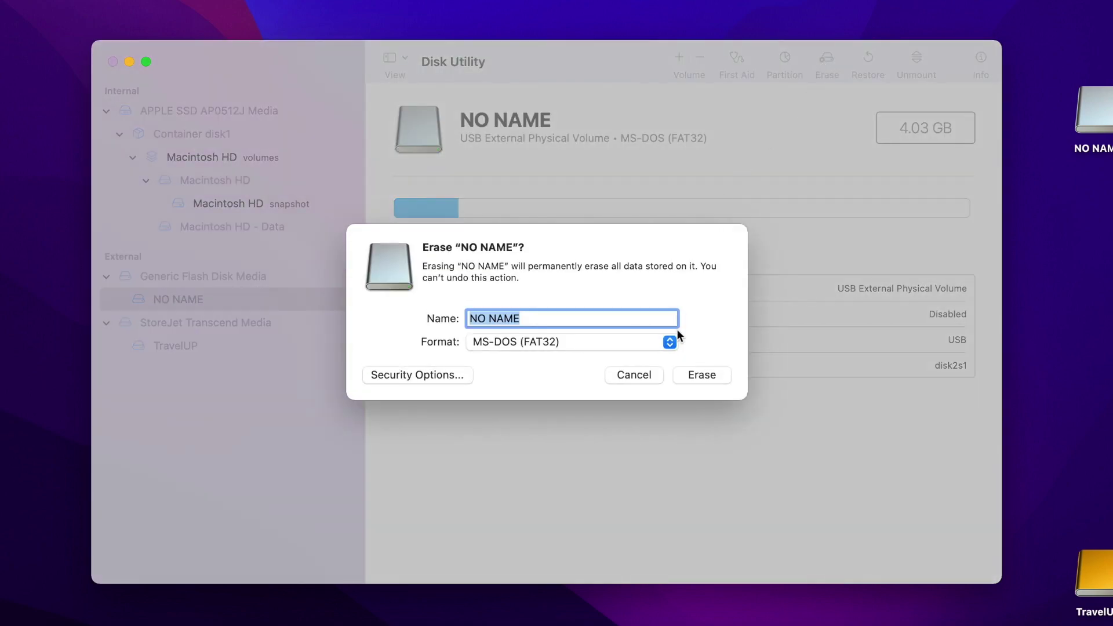
{"action": "left_click", "coordinate": [673, 341]}
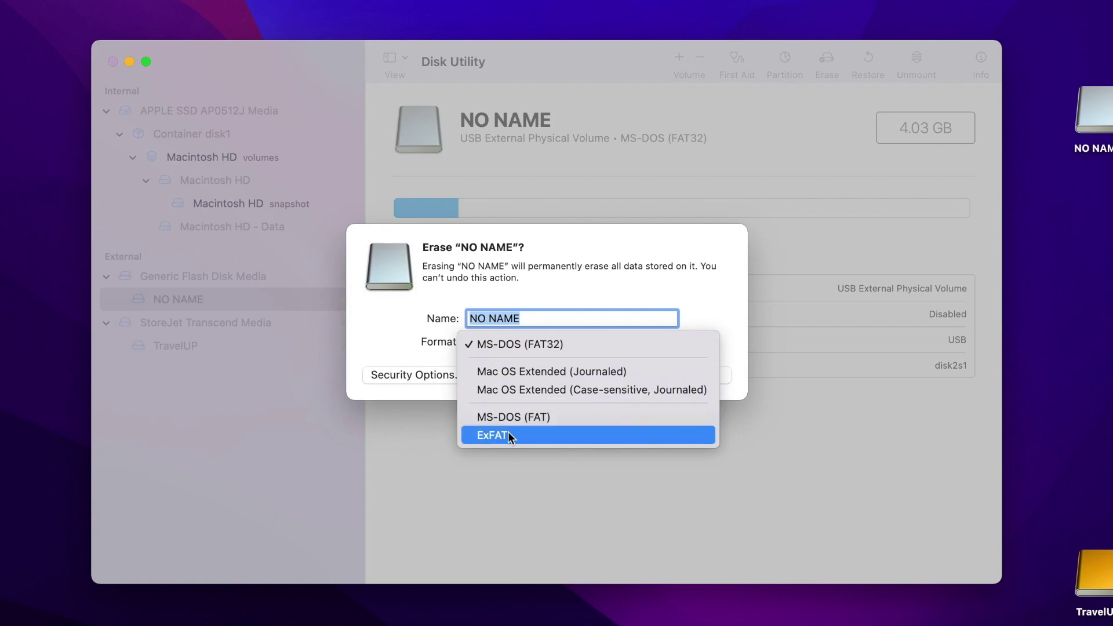
{"action": "left_click", "coordinate": [561, 476]}
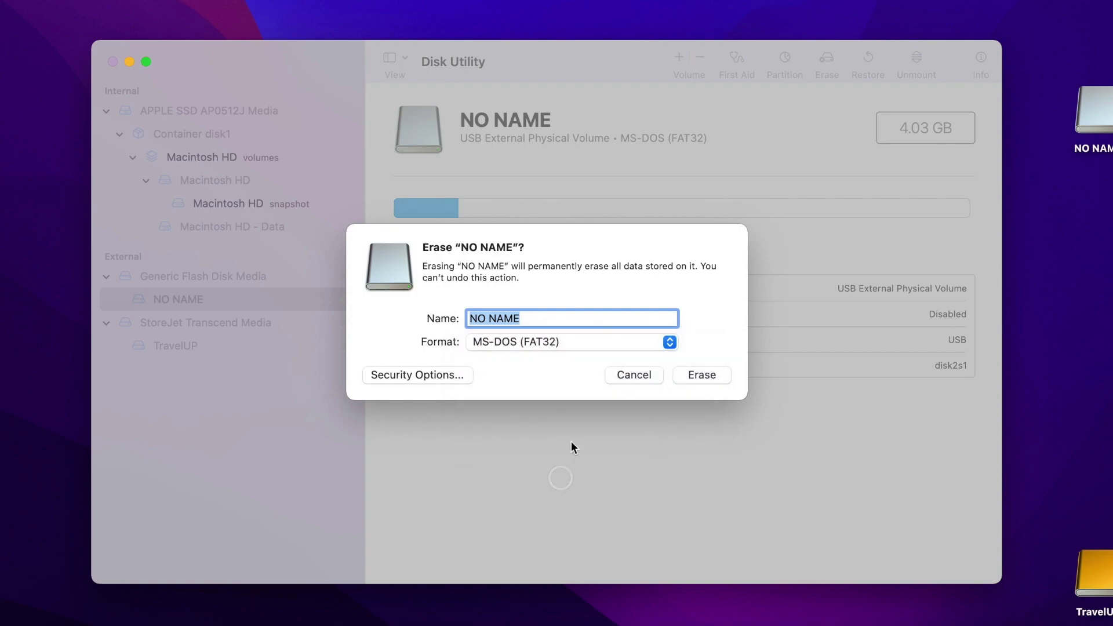
{"action": "left_click", "coordinate": [627, 372]}
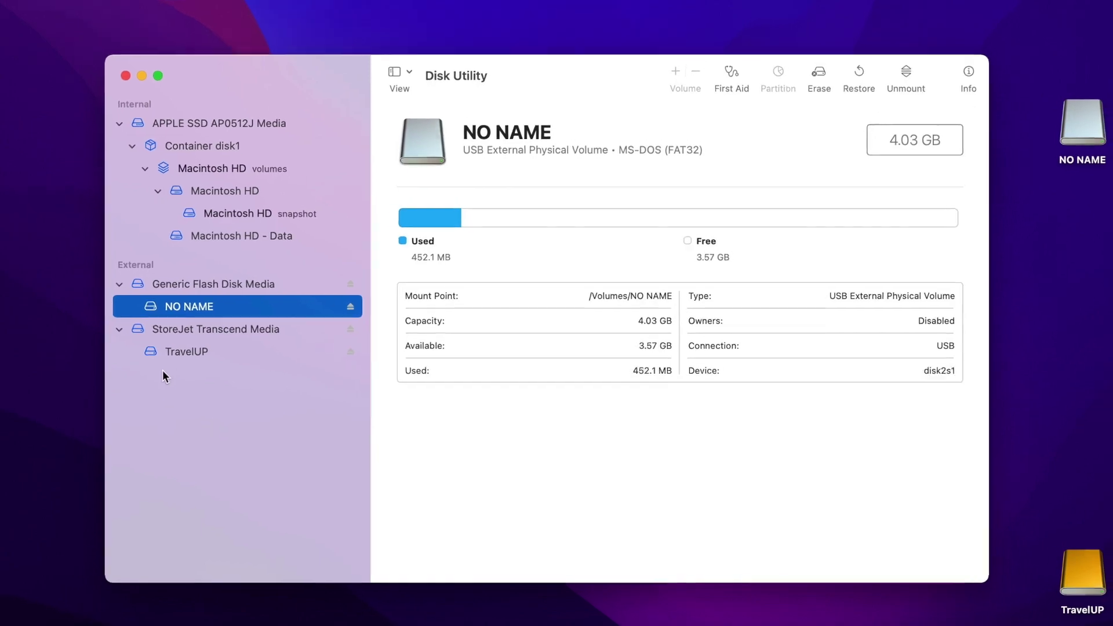
Step: Show the StoreJet Transcend Media disk's details and confirm Show All Devices is active
{"action": "left_click", "coordinate": [170, 323]}
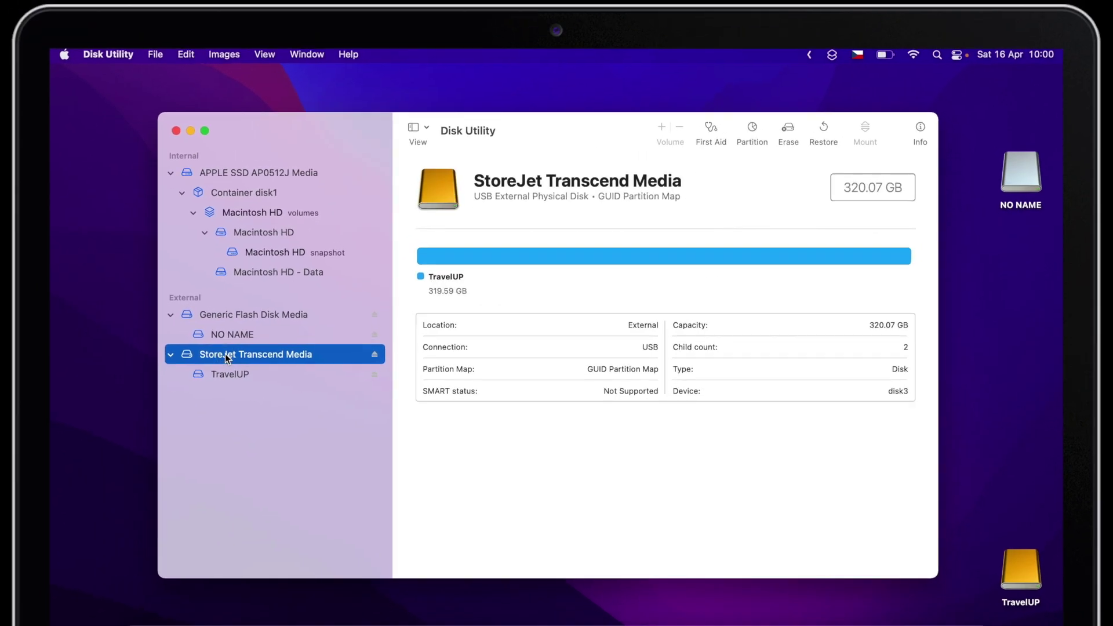
{"action": "left_click", "coordinate": [265, 54]}
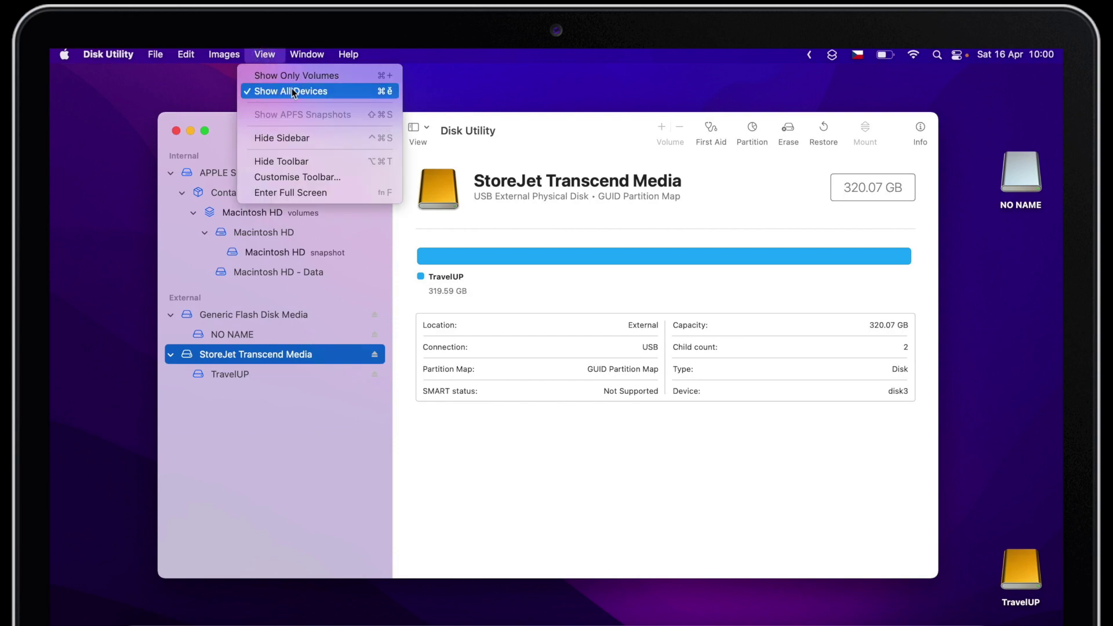
{"action": "left_click", "coordinate": [268, 56]}
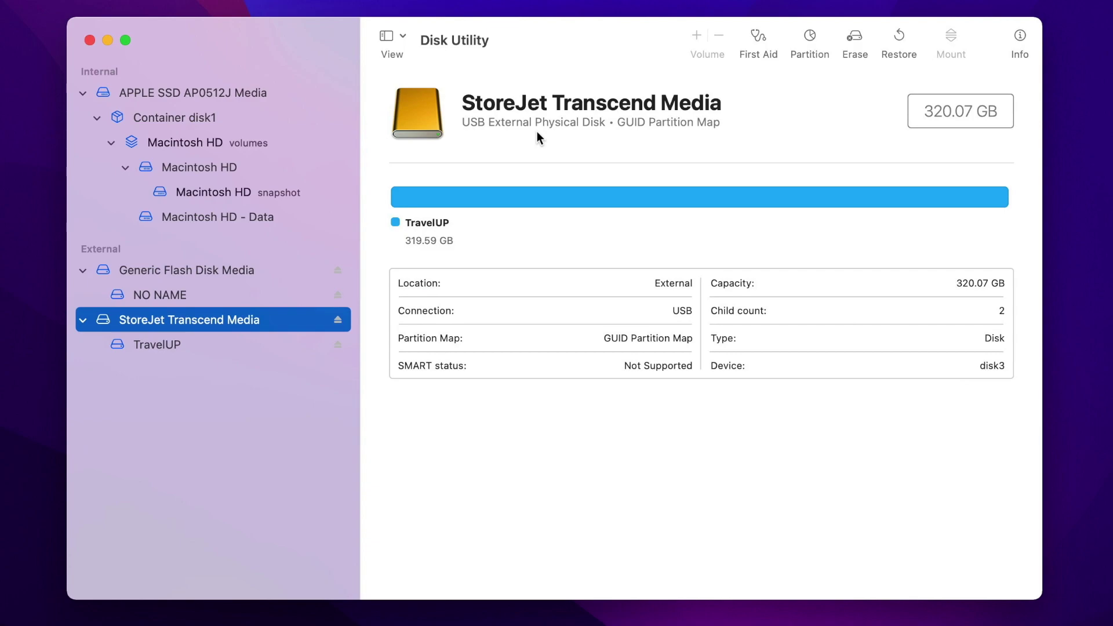
Step: Run First Aid on StoreJet Transcend Media, reviewing the log until it reports success
{"action": "left_click", "coordinate": [758, 36]}
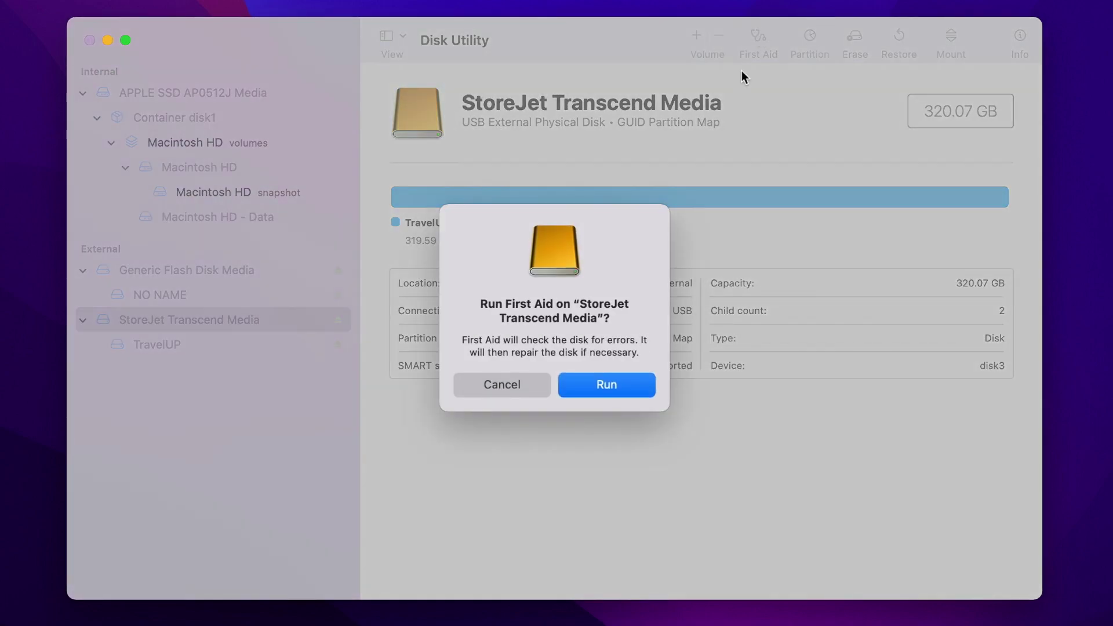
{"action": "left_click", "coordinate": [598, 380]}
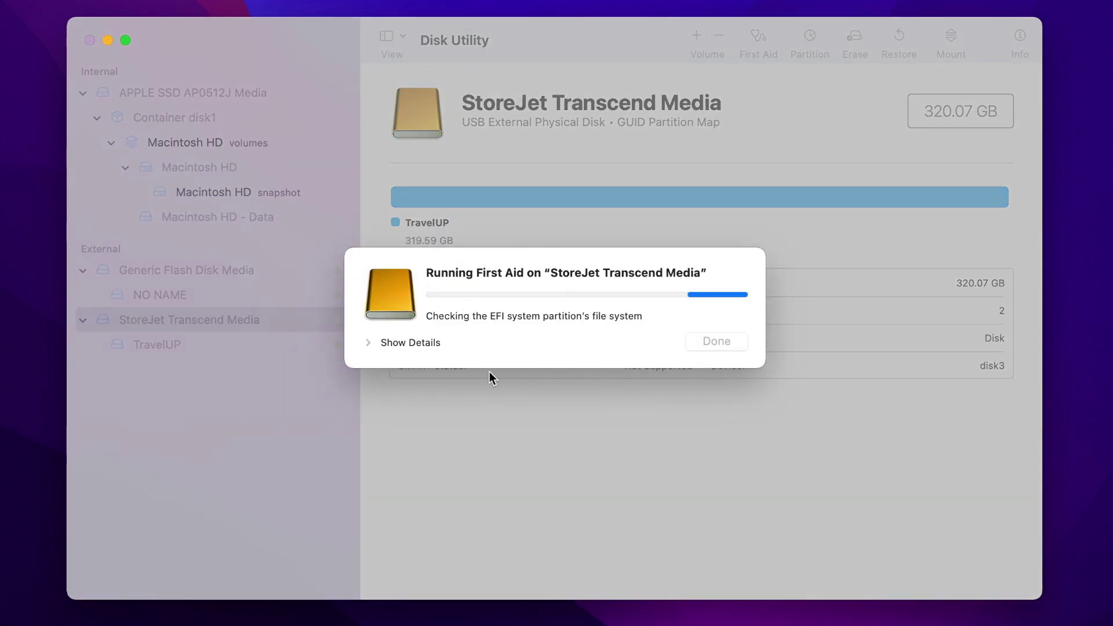
{"action": "left_click", "coordinate": [368, 341]}
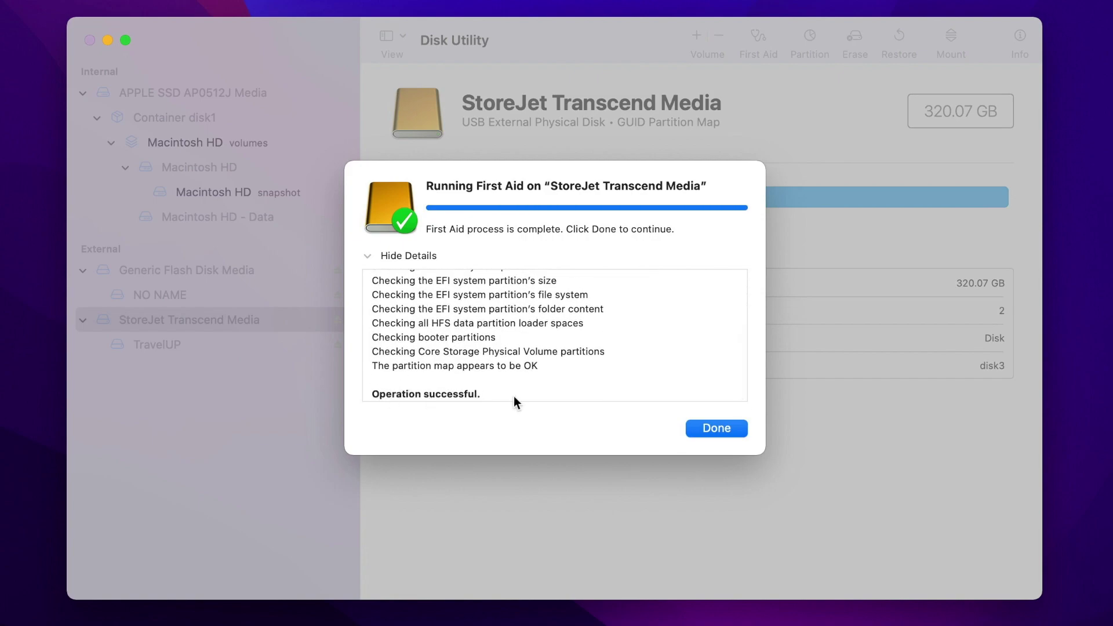
{"action": "left_click", "coordinate": [725, 427]}
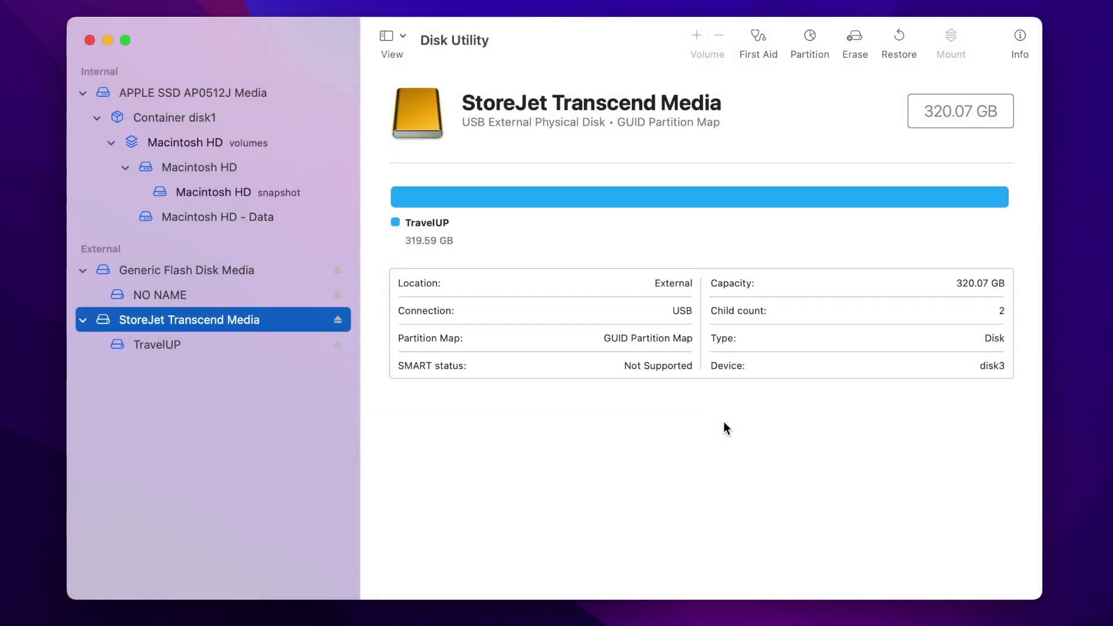
Step: Select Generic Flash Disk Media (disk2) and run First Aid on it to a successful finish
{"action": "left_click", "coordinate": [162, 269]}
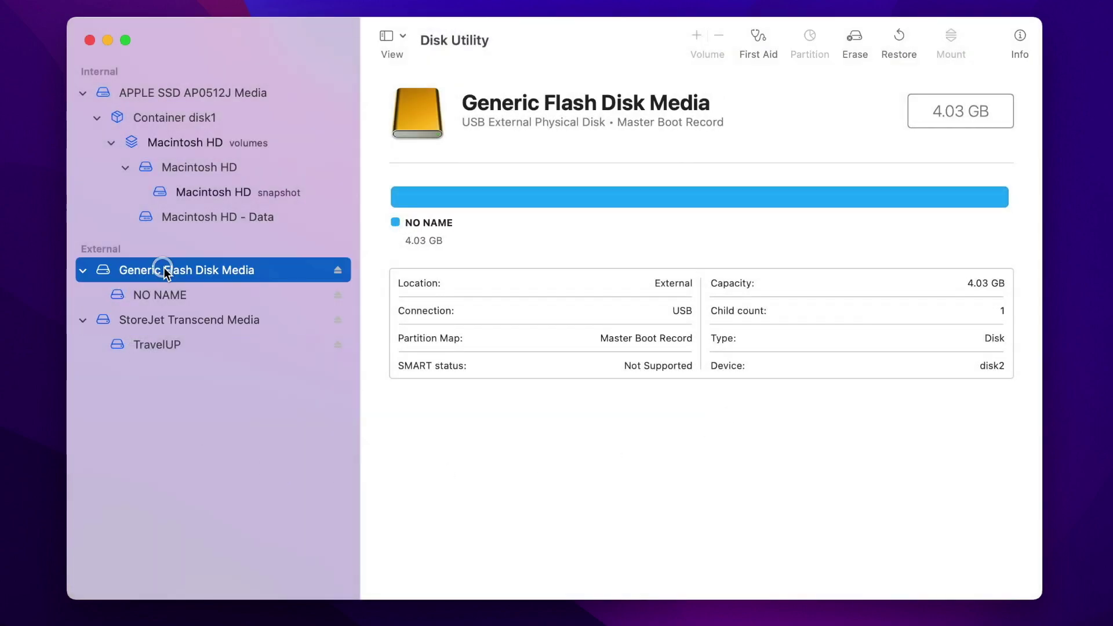
{"action": "left_click", "coordinate": [757, 37]}
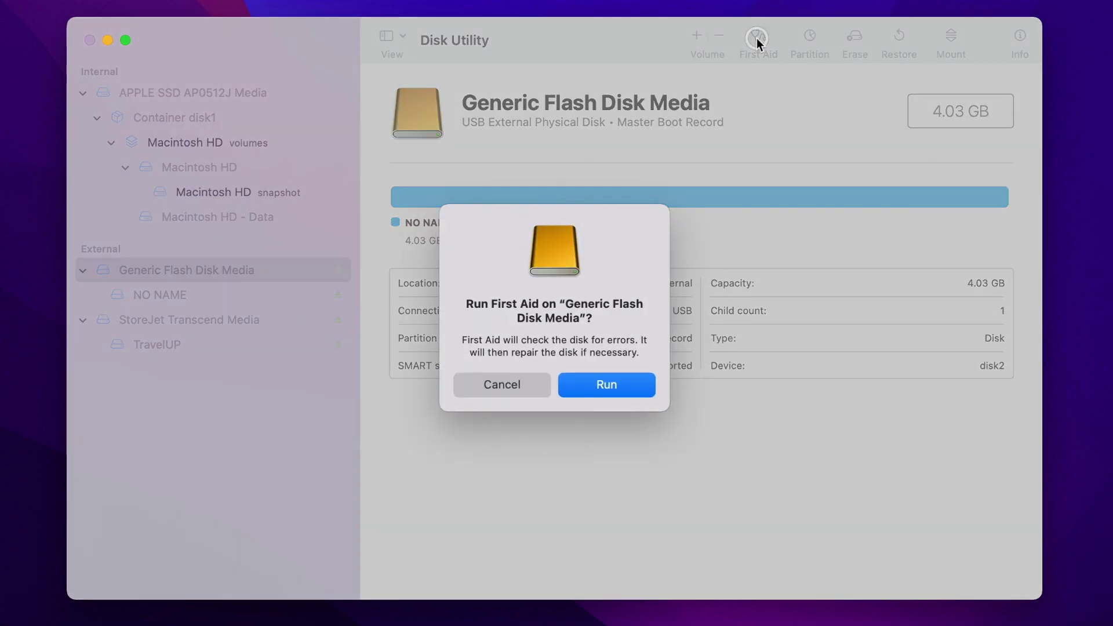
{"action": "left_click", "coordinate": [621, 384]}
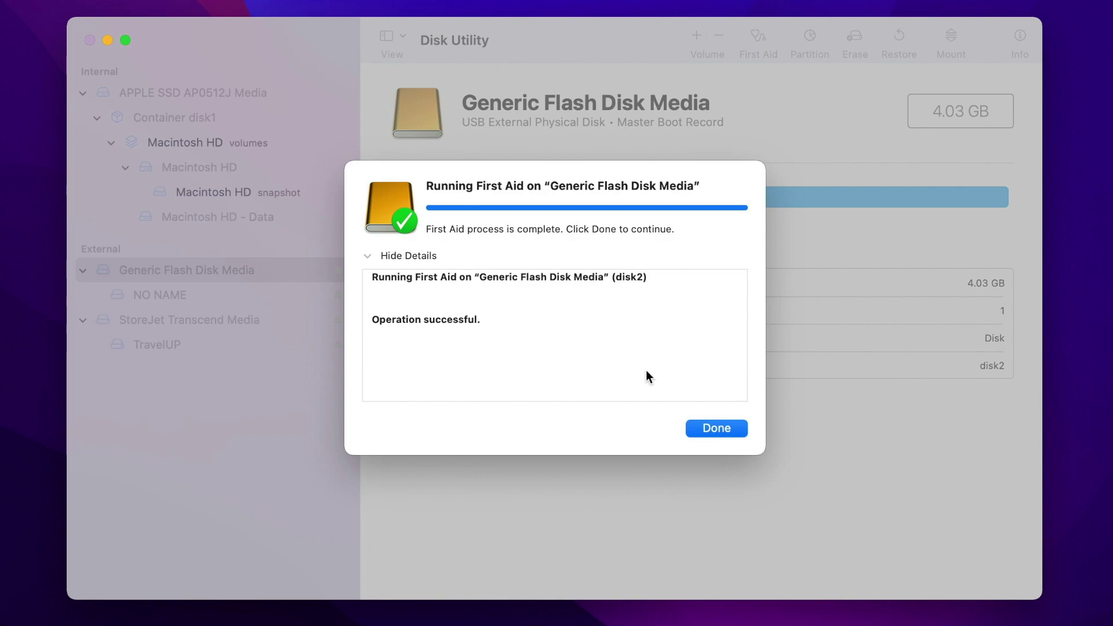
{"action": "left_click", "coordinate": [713, 428]}
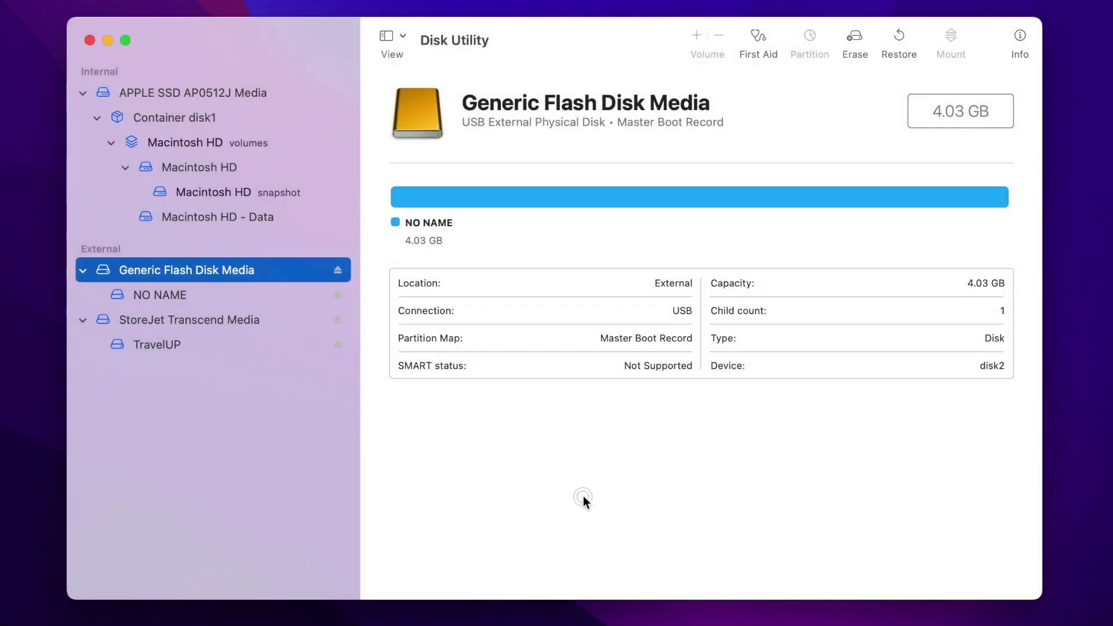